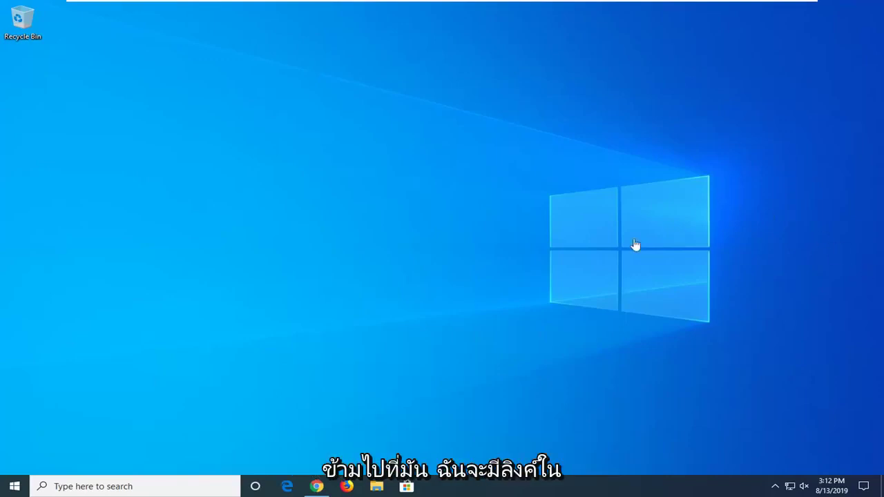
Launch Google Chrome from the taskbar
left_click(317, 487)
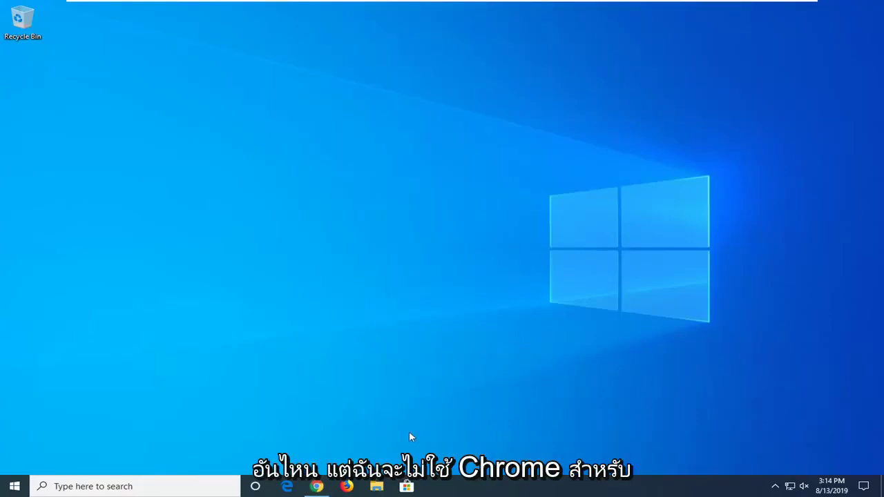
Download the Windows 10/8/7/Vista/2008 installer from mediaplayercodecpack.com
left_click(317, 487)
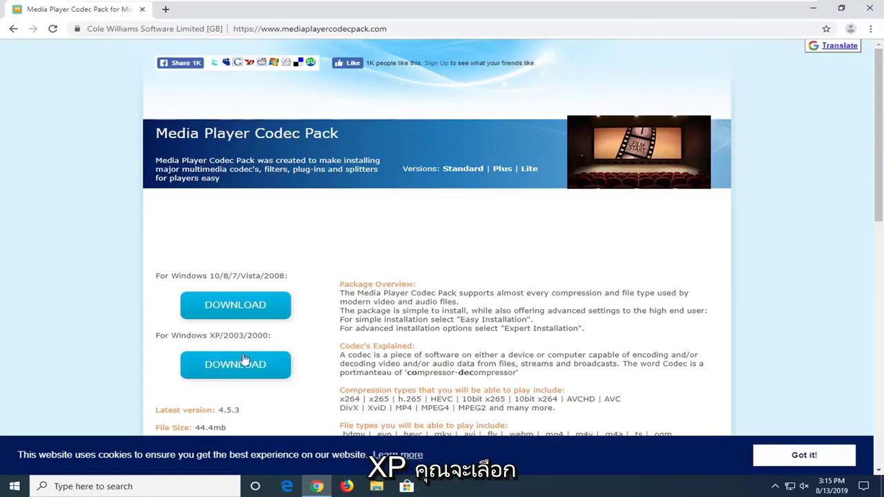
left_click(266, 316)
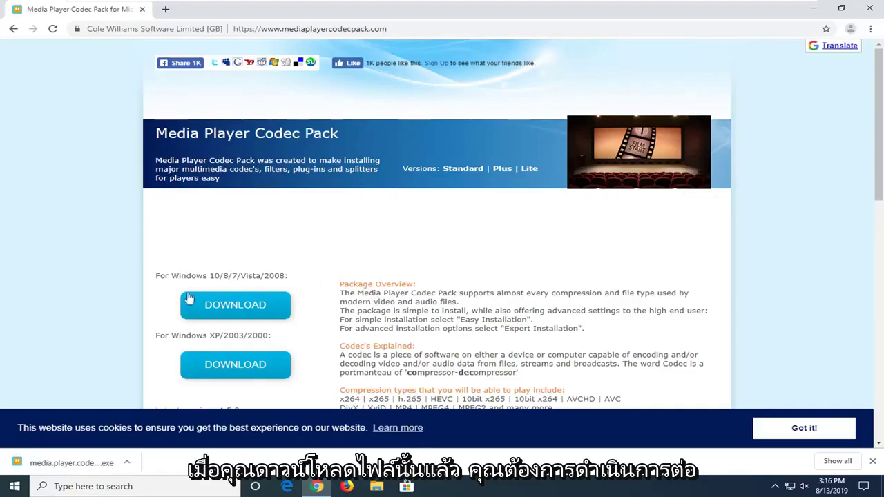
Run the downloaded .exe, approve the UAC prompt, and minimize Chrome
left_click(67, 464)
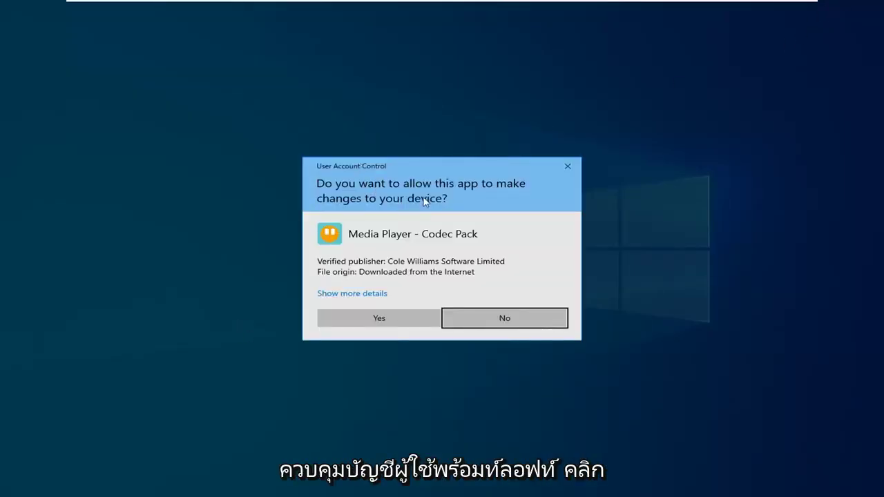
left_click(397, 316)
left_click(810, 10)
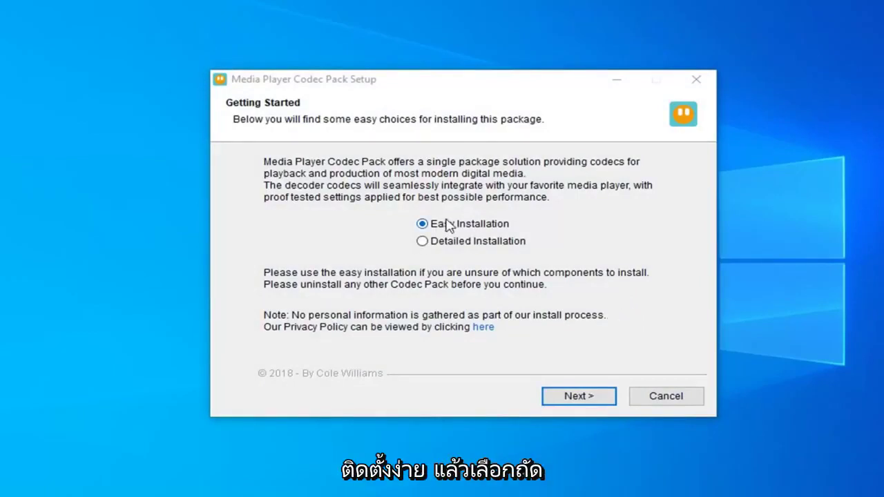
Install with Easy Installation, accepting the license and default components
left_click(581, 404)
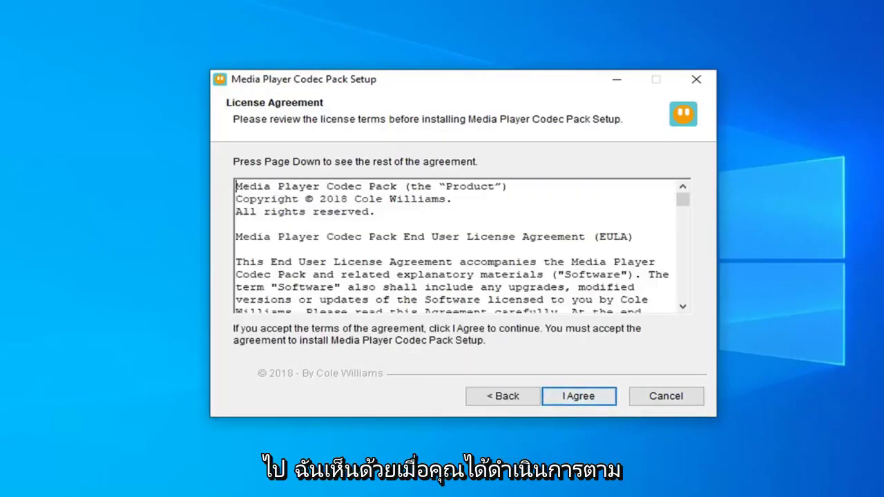
key("Page_Down")
left_click(561, 391)
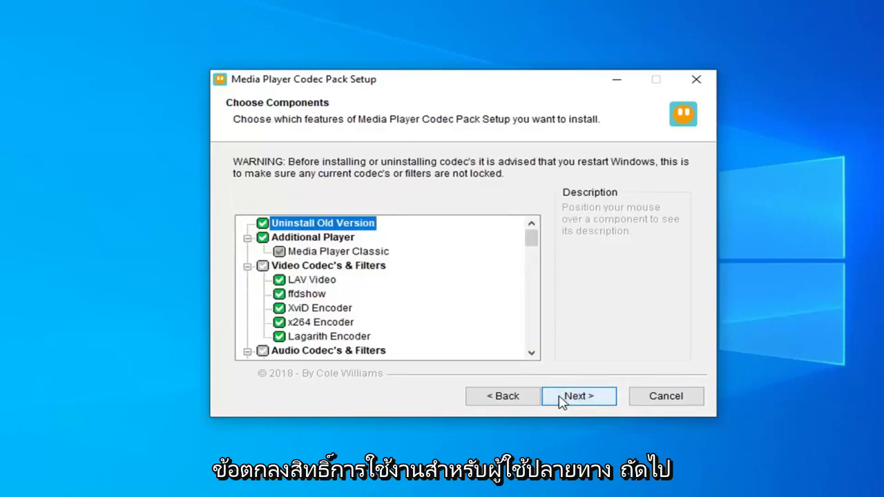
left_click(566, 399)
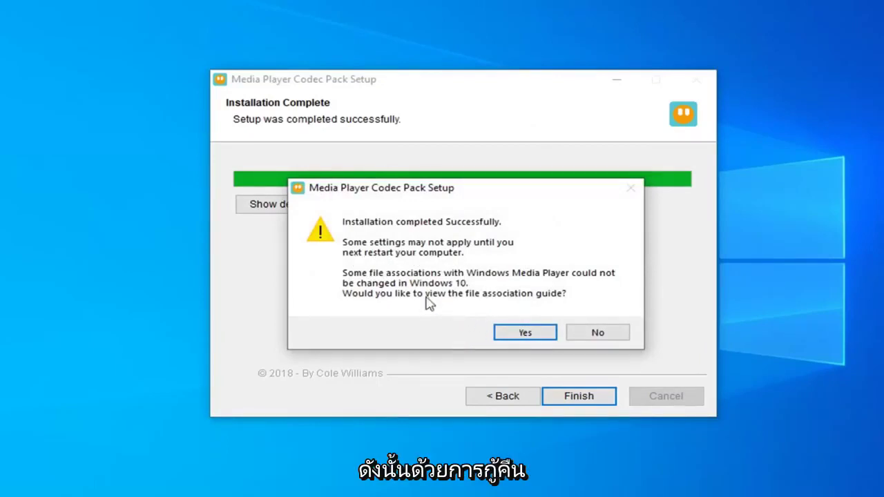
Decline the file association guide so the completed setup closes
left_click(598, 332)
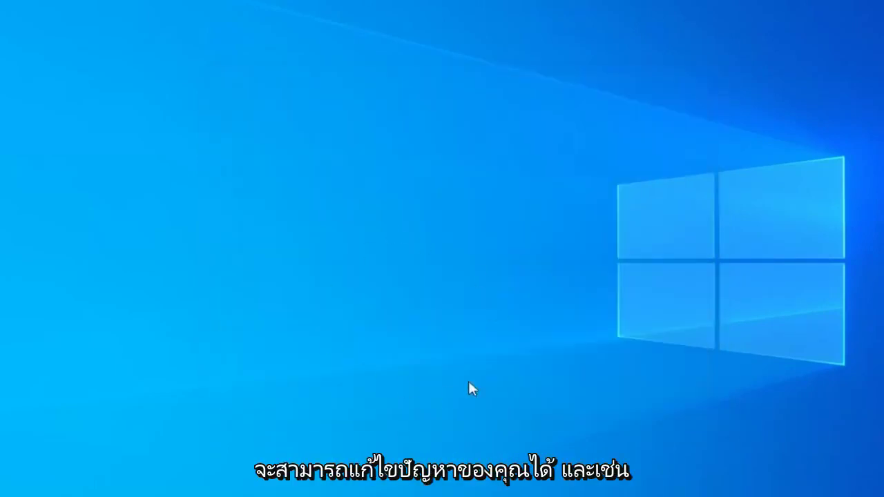